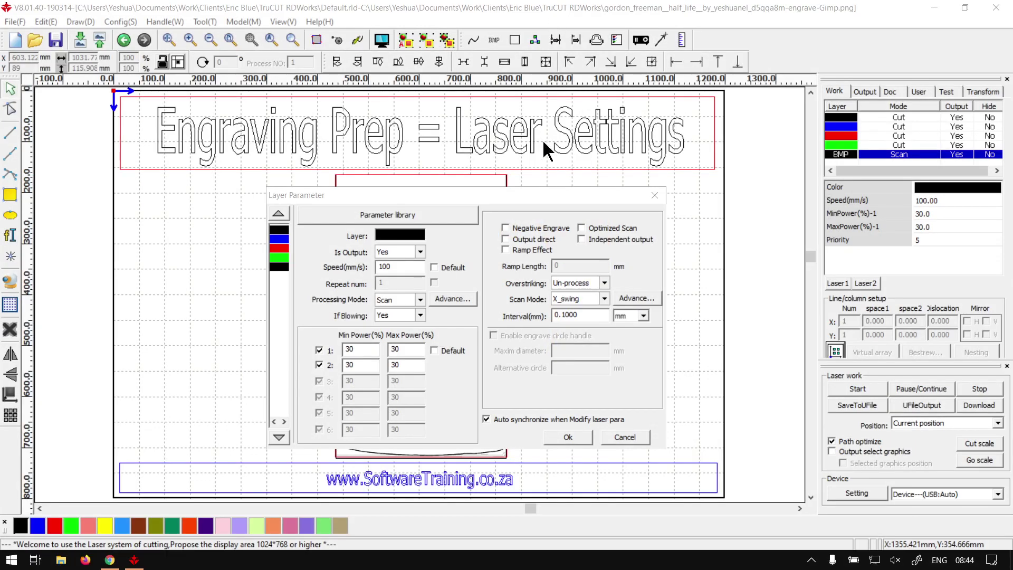
- Bring the Layer Parameter window into focus so it can be closed without changes
{"action": "left_click", "coordinate": [550, 208]}
{"action": "left_click", "coordinate": [654, 195]}
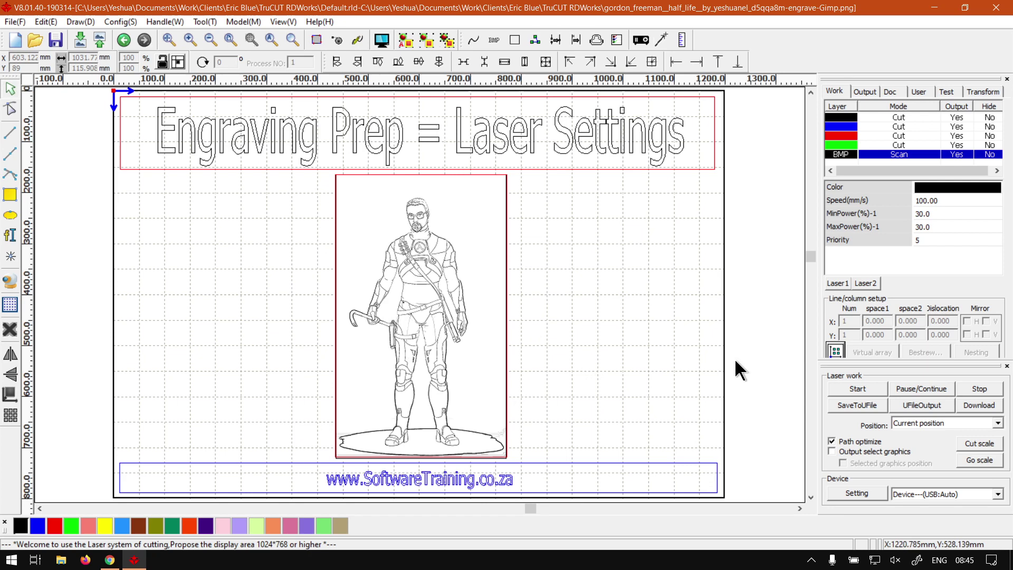
- Open the BMP layer settings and set its speed to 120 mm/s, keeping Scan mode
{"action": "left_click", "coordinate": [504, 408]}
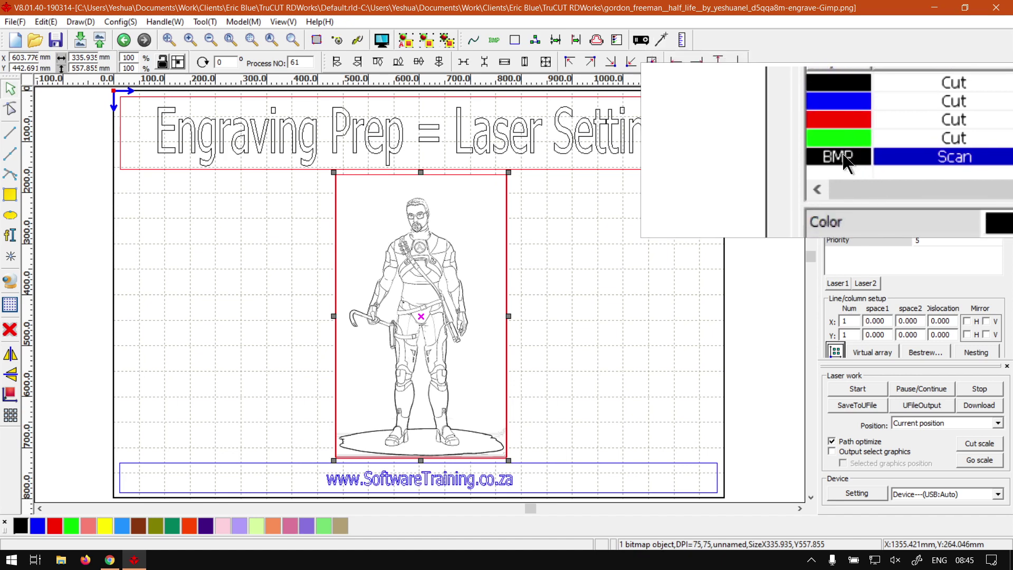
{"action": "double_click", "coordinate": [815, 161]}
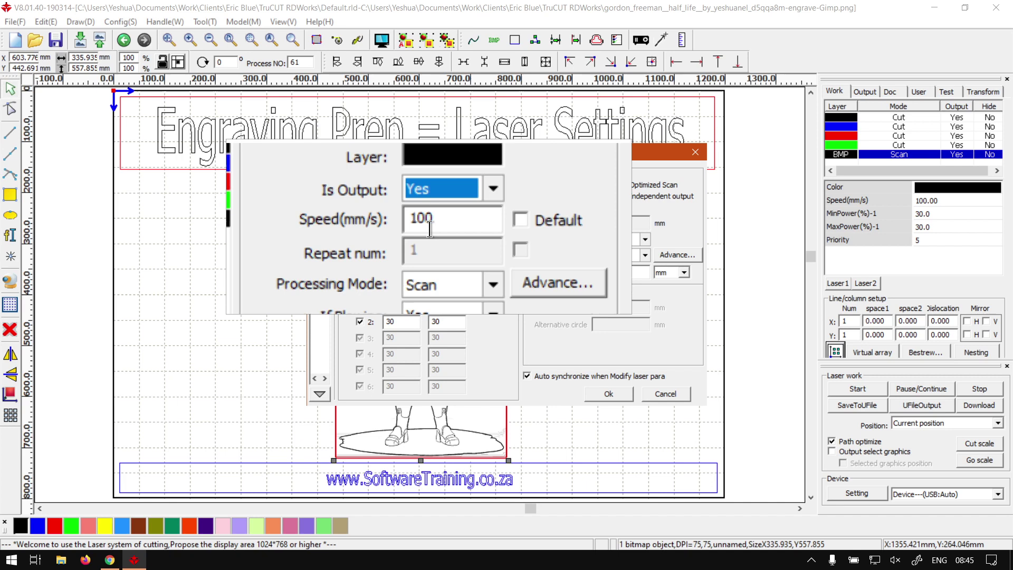
{"action": "left_click_drag", "start_coordinate": [430, 228], "coordinate": [400, 215]}
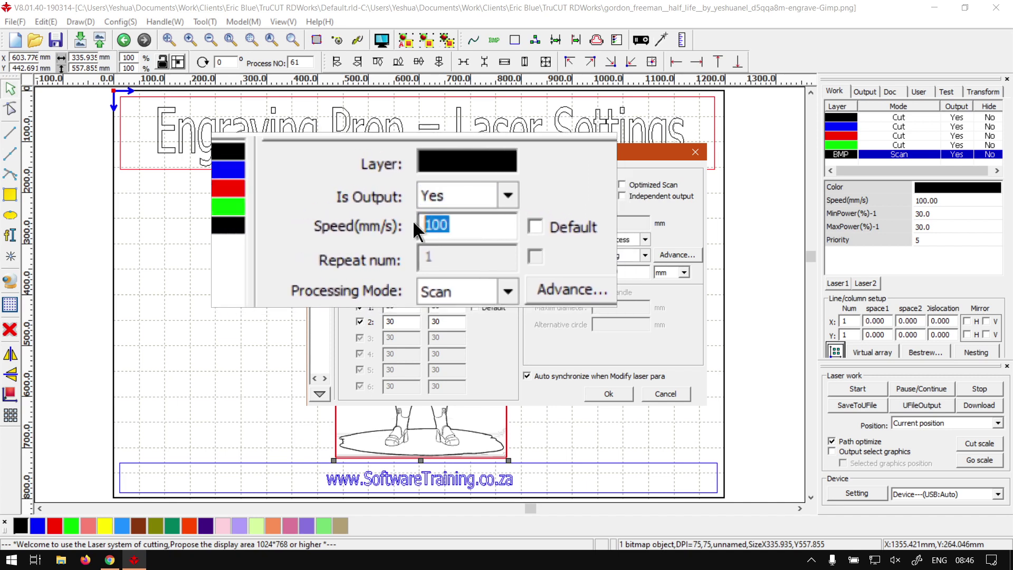
{"action": "type", "text": "120"}
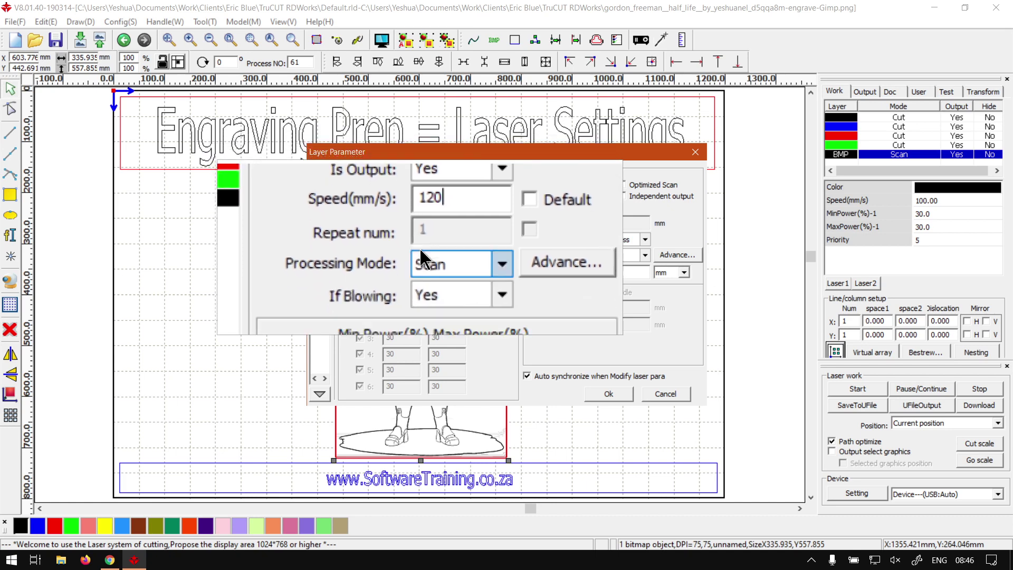
{"action": "left_click", "coordinate": [430, 261]}
{"action": "left_click", "coordinate": [432, 261]}
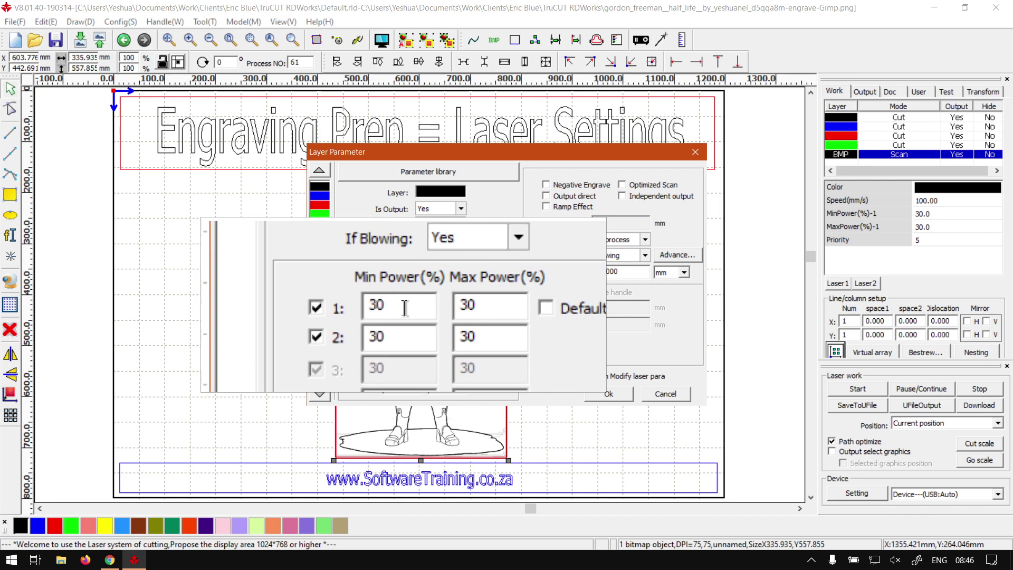
- Set the bitmap layer's minimum and maximum power to 60% and apply
{"action": "double_click", "coordinate": [402, 307]}
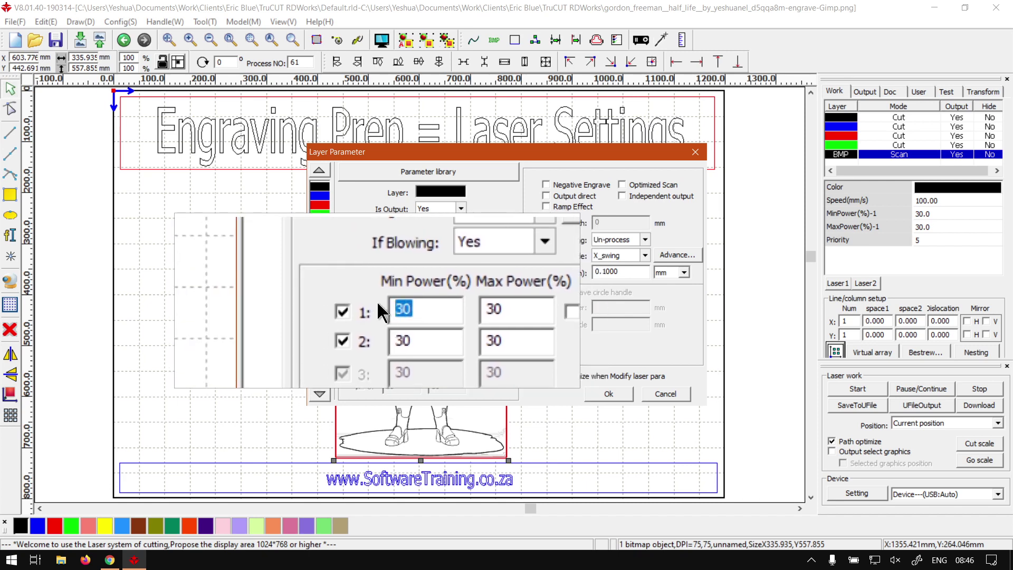
{"action": "type", "text": "60"}
{"action": "left_click_drag", "start_coordinate": [446, 306], "coordinate": [437, 306]}
{"action": "double_click", "coordinate": [437, 306]}
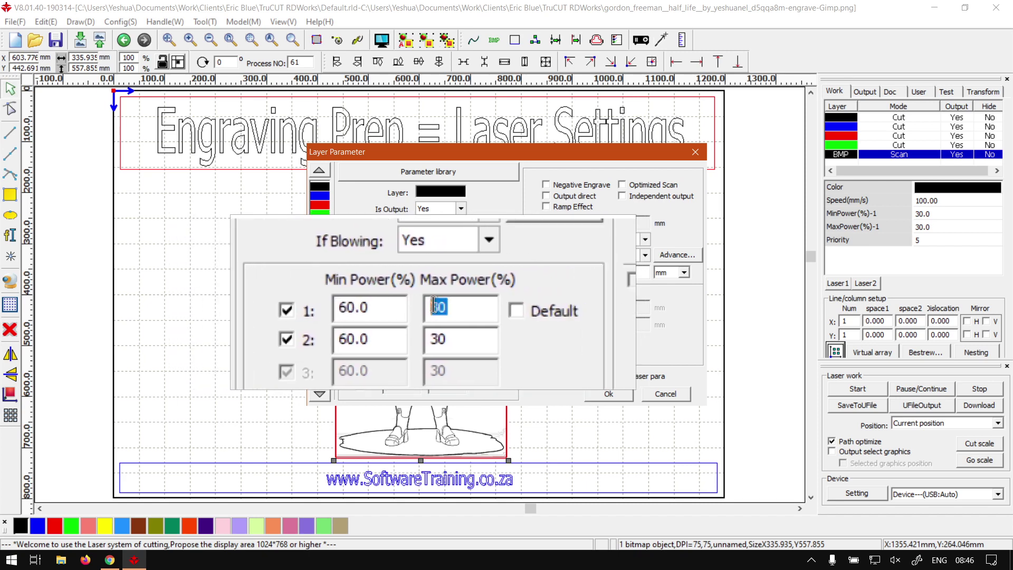
{"action": "type", "text": "60"}
{"action": "left_click", "coordinate": [437, 324]}
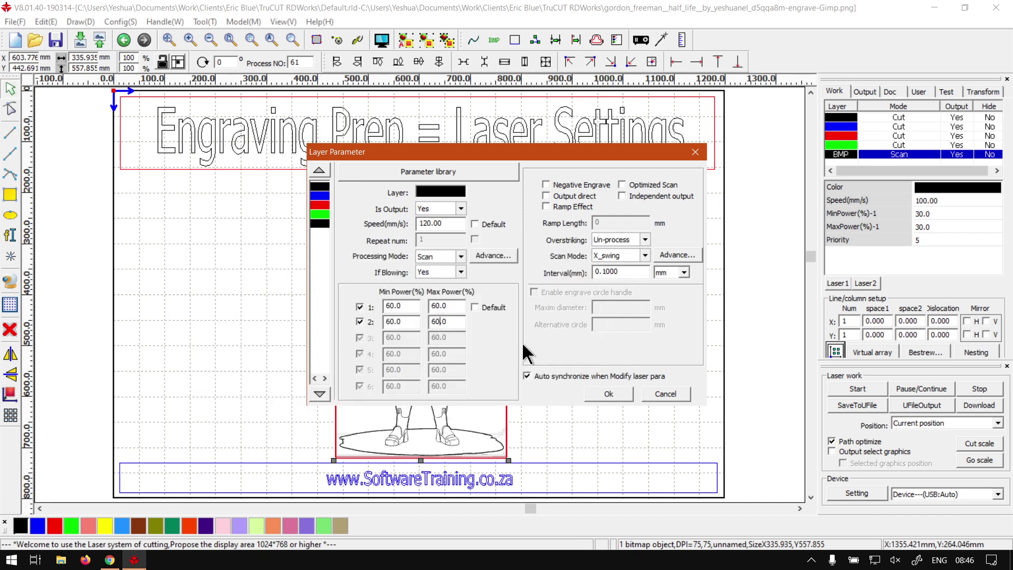
{"action": "left_click", "coordinate": [607, 392]}
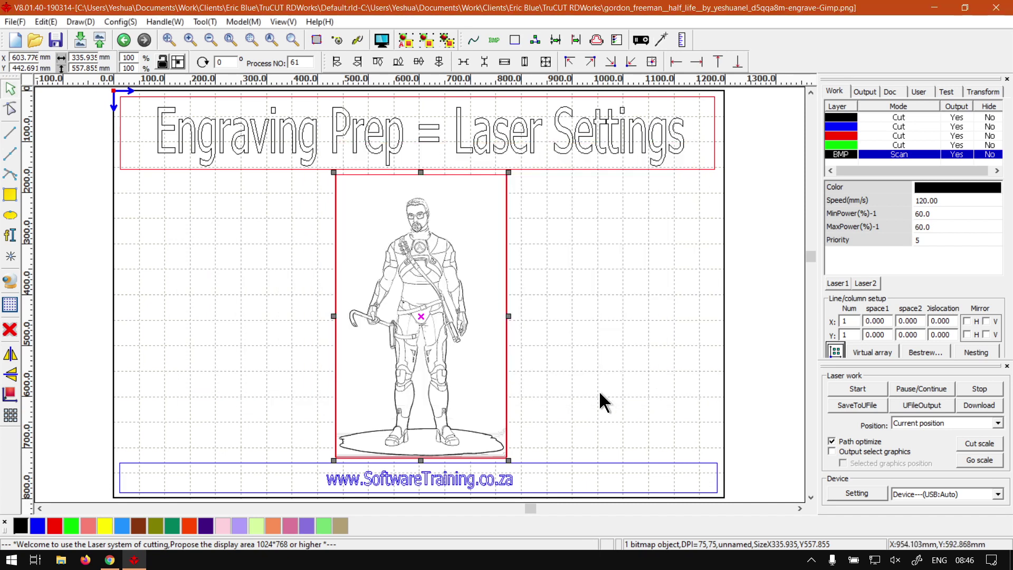
- Open the red cut layer's settings and keep Cut as the processing mode
{"action": "left_click", "coordinate": [843, 136]}
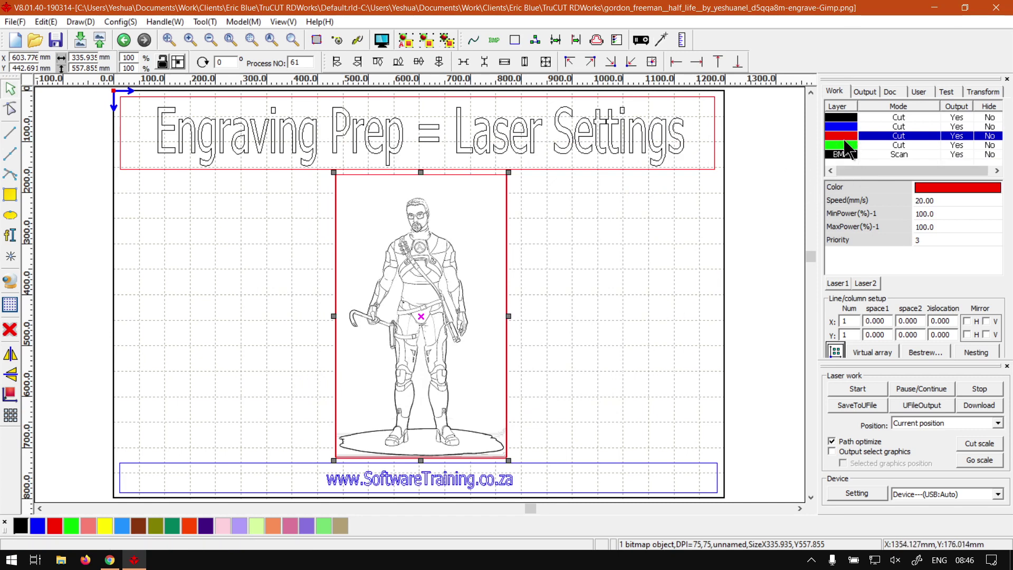
{"action": "double_click", "coordinate": [840, 138]}
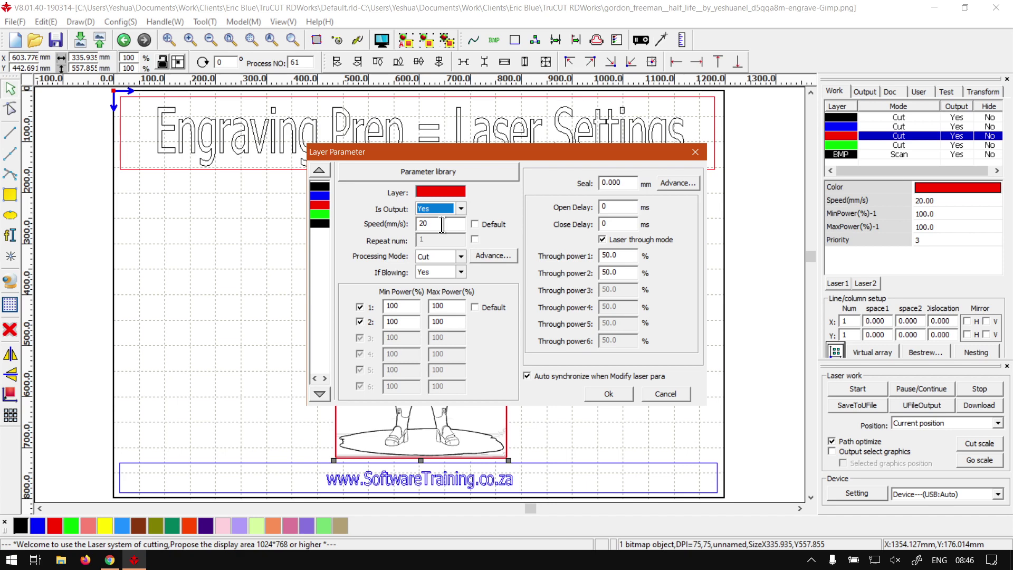
{"action": "key", "text": "Tab"}
{"action": "left_click", "coordinate": [458, 258]}
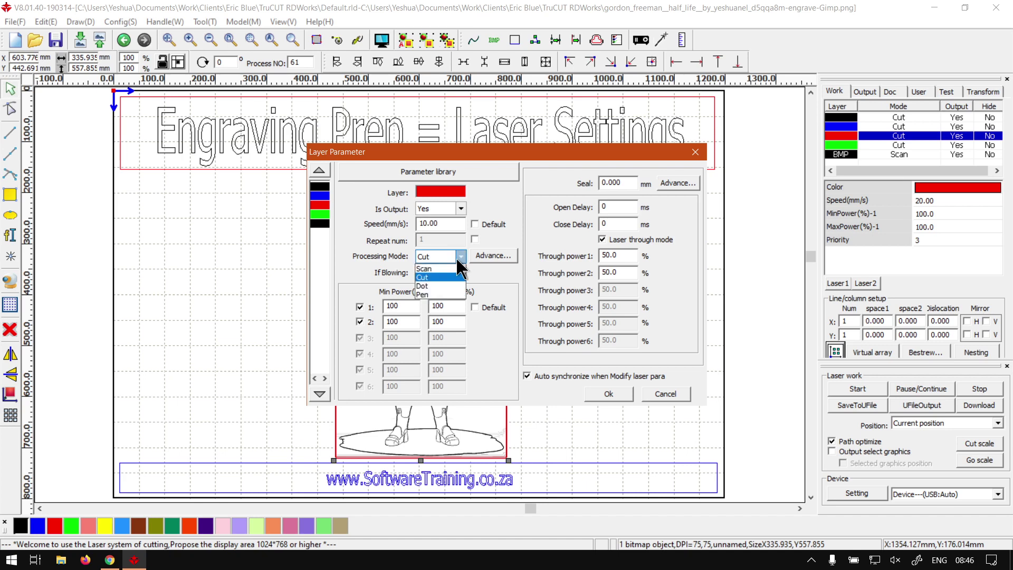
{"action": "left_click", "coordinate": [458, 259]}
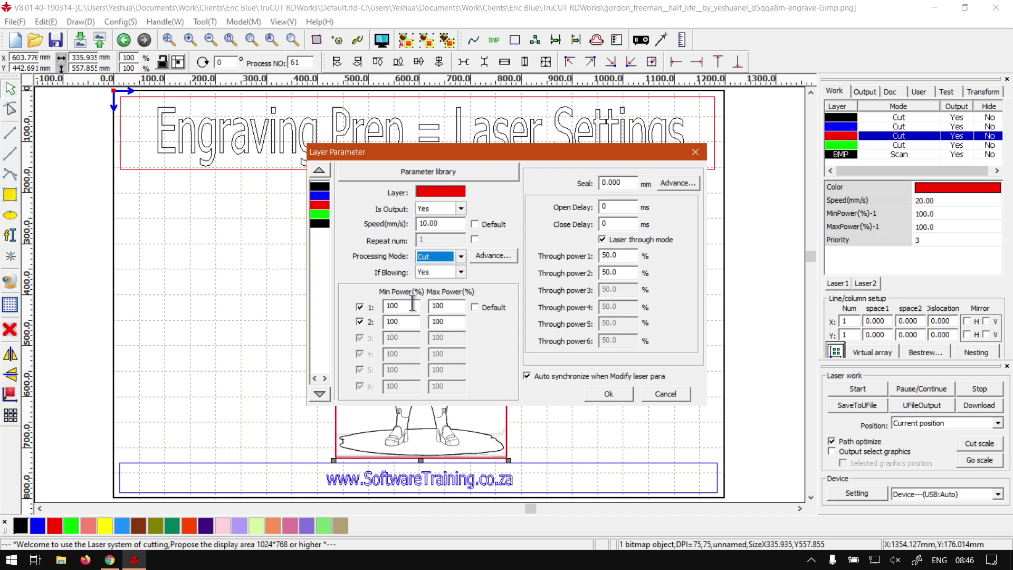
- Set the red layer's minimum and maximum power to 65%
{"action": "left_click_drag", "start_coordinate": [413, 306], "coordinate": [375, 312]}
{"action": "type", "text": "65"}
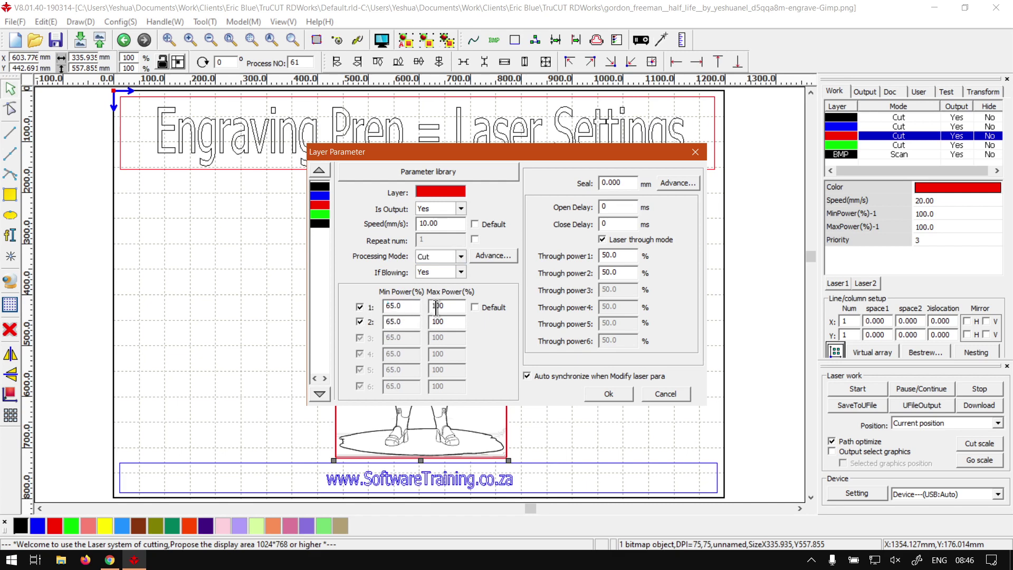
{"action": "double_click", "coordinate": [443, 305]}
{"action": "type", "text": "65"}
{"action": "key", "text": "Tab"}
- Confirm the red layer's 10 mm/s, 65% settings, then select and deselect the figure bitmap
{"action": "left_click", "coordinate": [605, 393]}
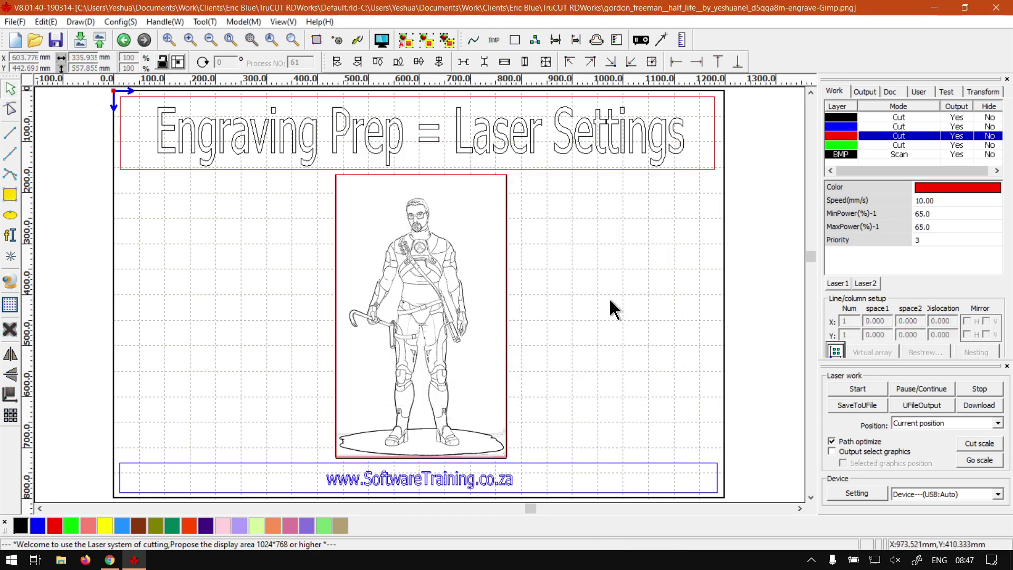
{"action": "left_click", "coordinate": [350, 442]}
{"action": "left_click", "coordinate": [325, 432]}
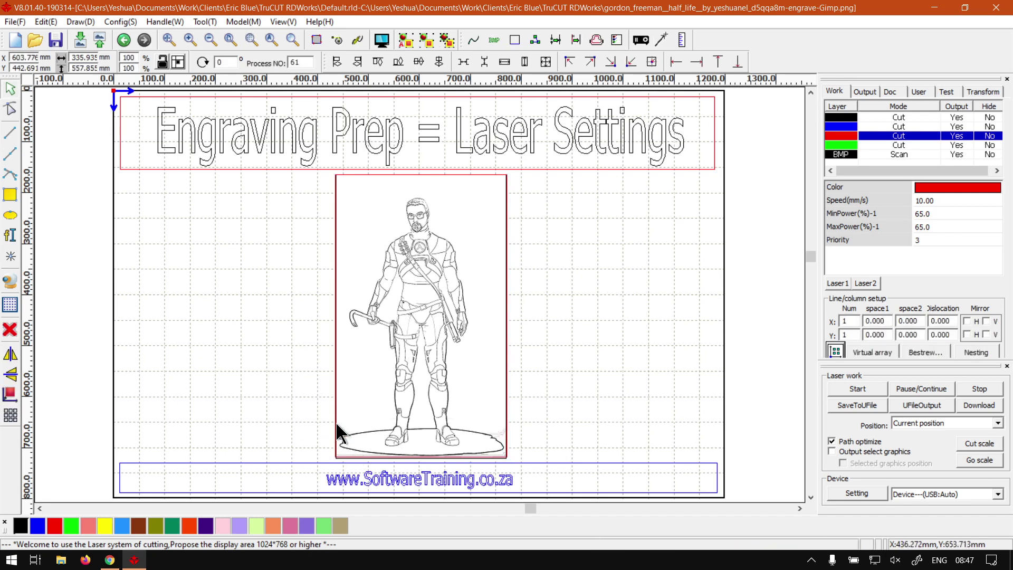
{"action": "left_click", "coordinate": [335, 424]}
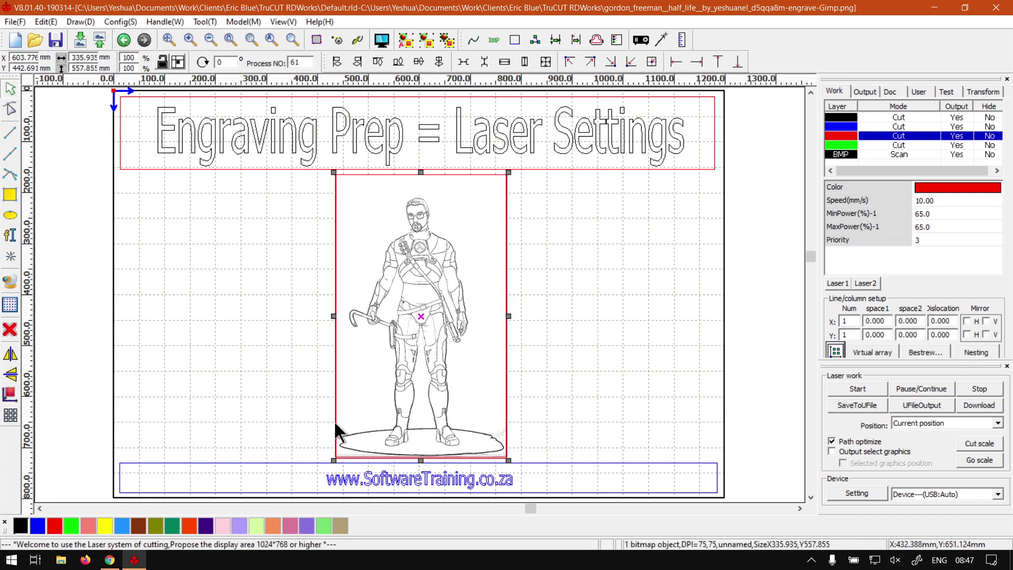
{"action": "left_click", "coordinate": [304, 404]}
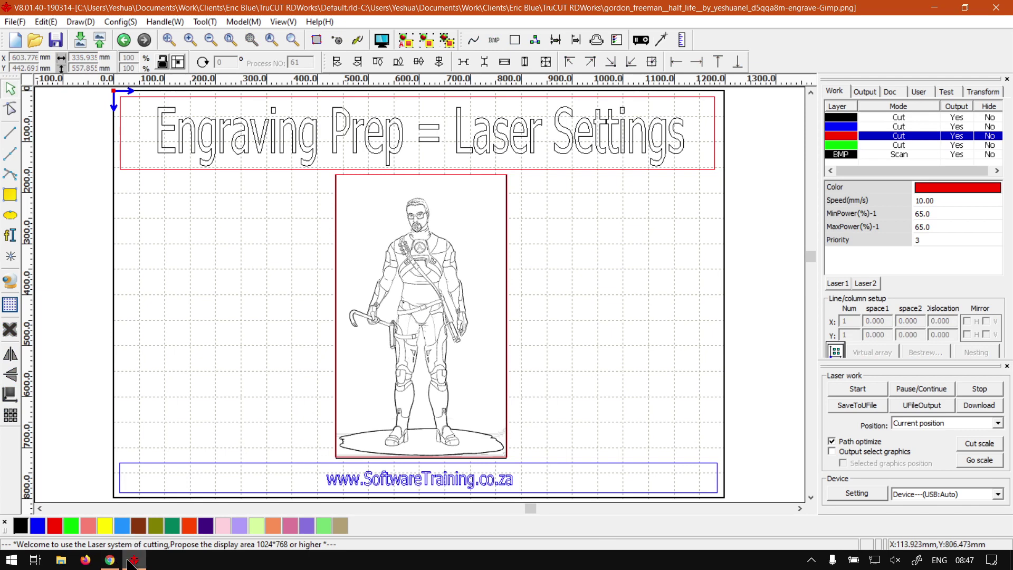
- Switch from RDWorks to the softwaretraining.co.za homepage in Chrome
{"action": "left_click", "coordinate": [111, 561]}
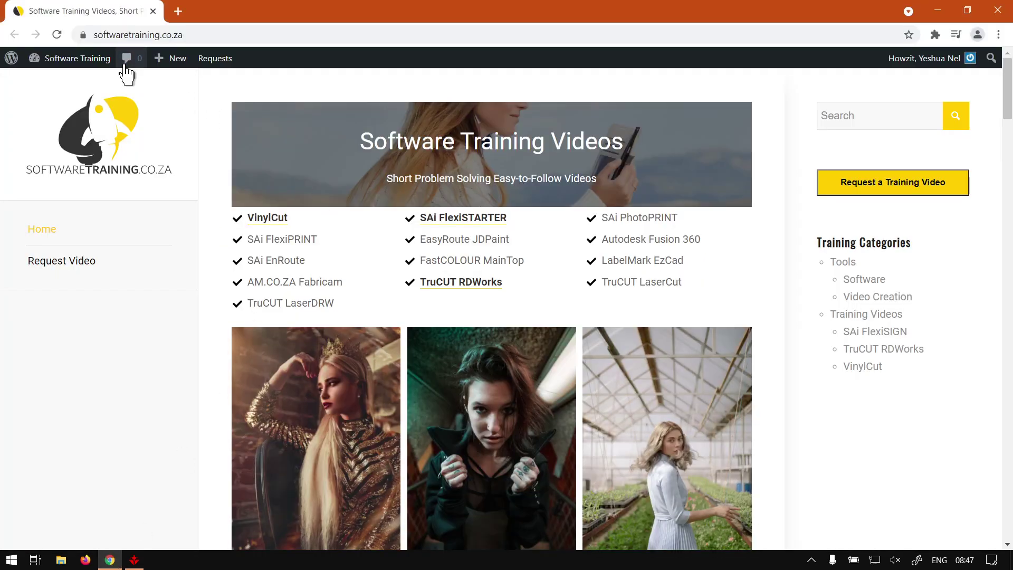